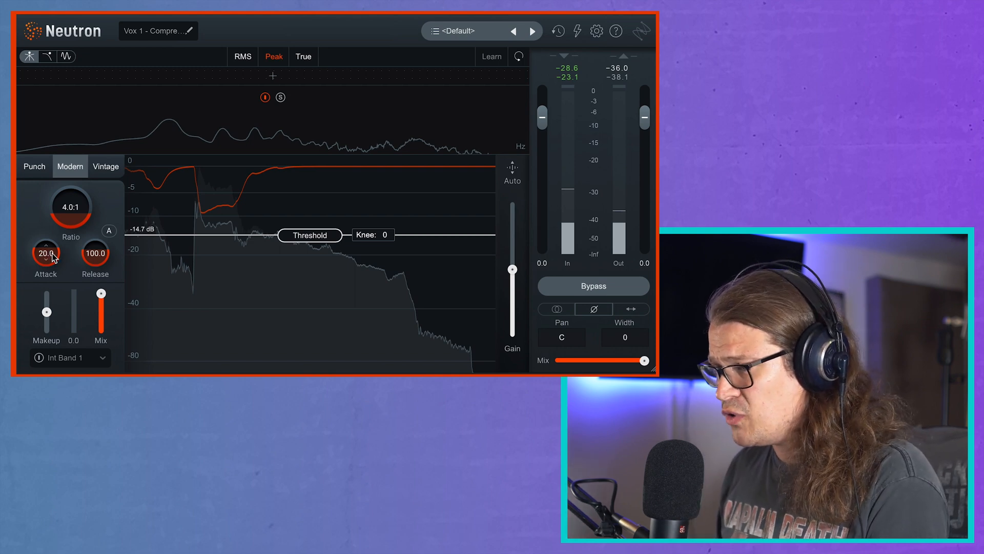
- Audition the compressor on the vocal with attack times of 0.1, 500, 101 and 0.2 ms
{"action": "left_click_drag", "start_coordinate": [54, 258], "coordinate": [57, 357]}
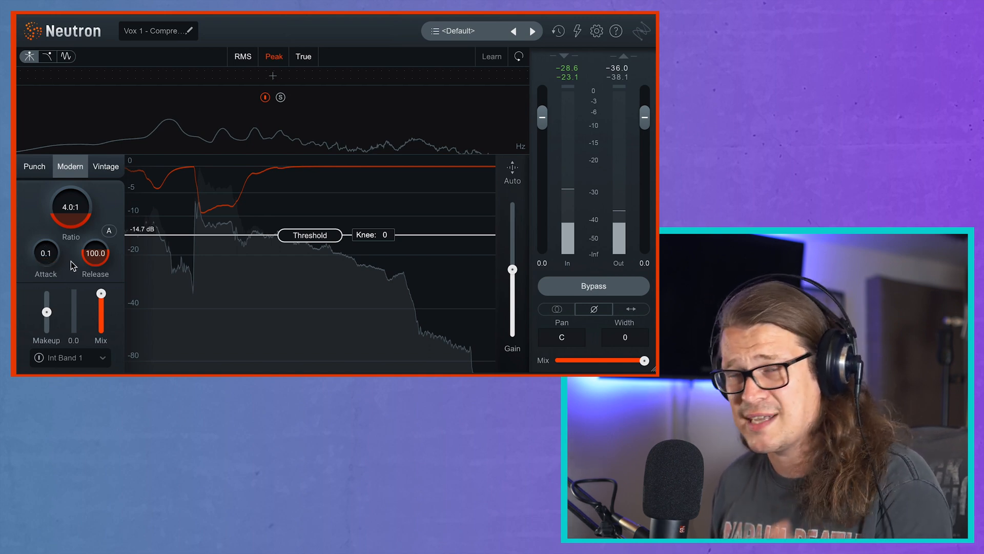
{"action": "key", "text": "space"}
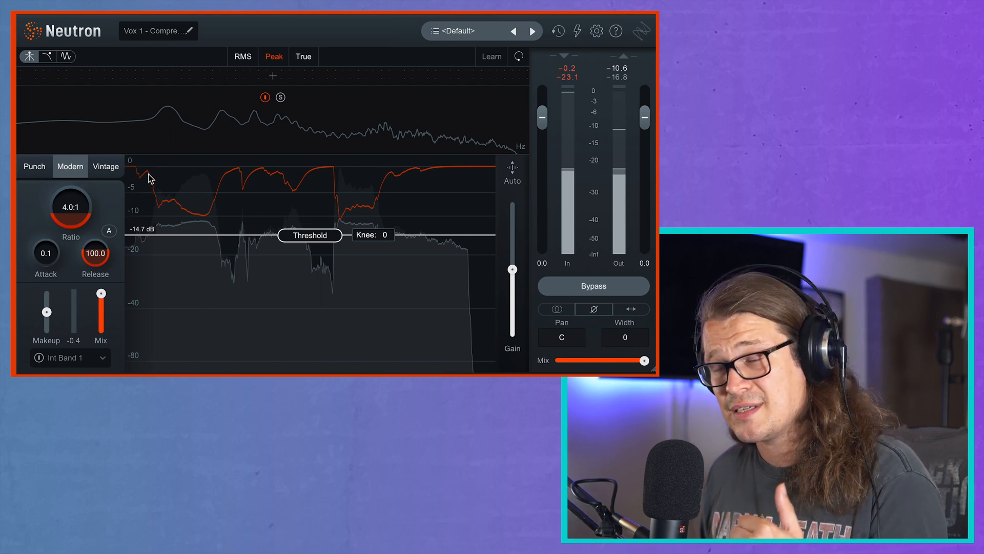
{"action": "left_click_drag", "start_coordinate": [45, 253], "coordinate": [37, 86]}
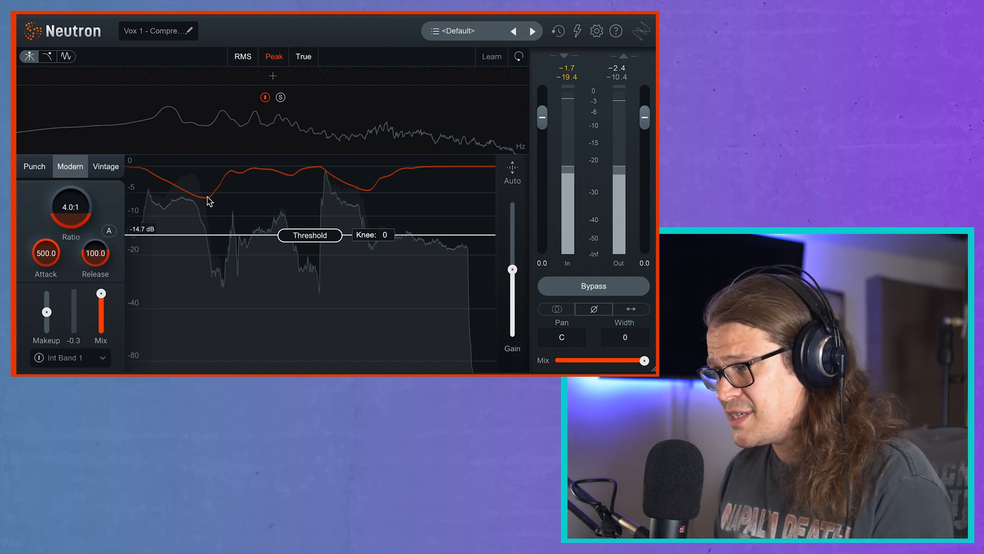
{"action": "left_click_drag", "start_coordinate": [50, 240], "coordinate": [54, 265]}
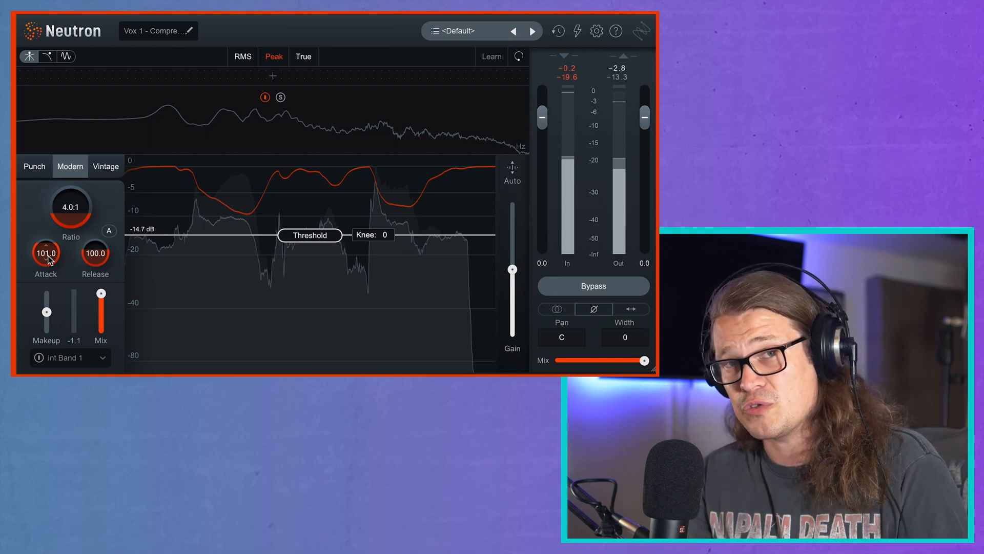
{"action": "left_click_drag", "start_coordinate": [50, 259], "coordinate": [48, 370]}
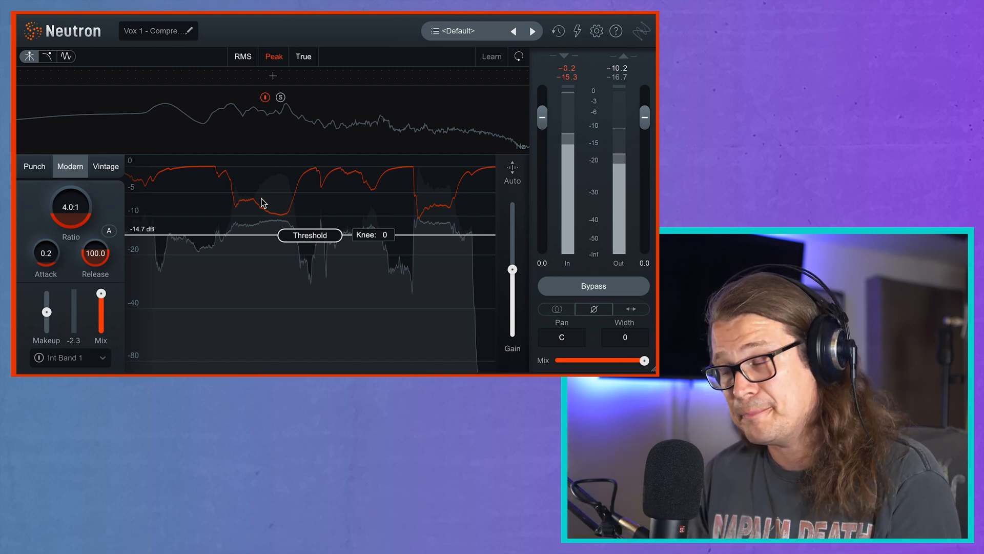
{"action": "key", "text": "space"}
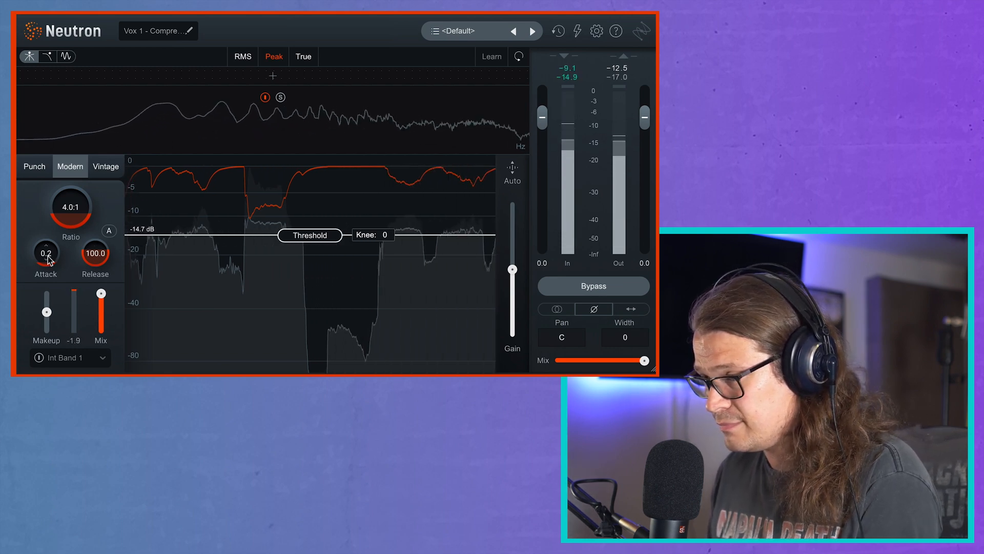
- Lengthen the compressor's attack time to 86.1 ms while the vocal plays
{"action": "left_click_drag", "start_coordinate": [53, 260], "coordinate": [58, 167]}
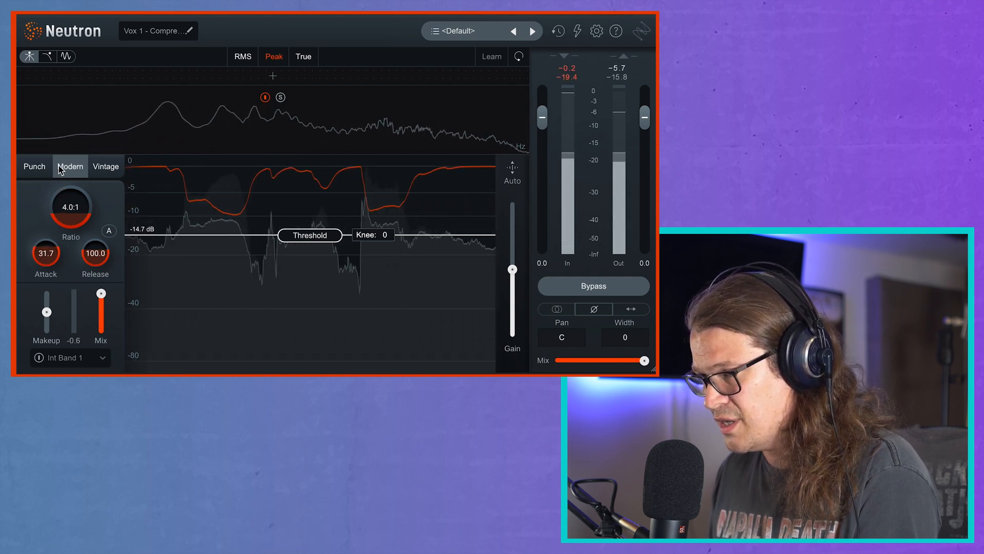
{"action": "scroll", "coordinate": [58, 246], "scroll_direction": "up", "scroll_amount": 5}
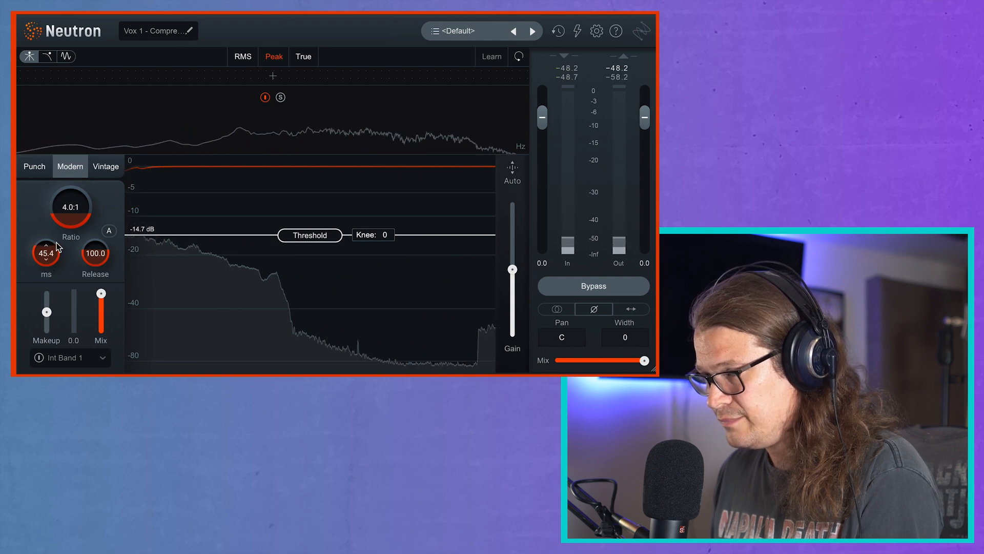
{"action": "scroll", "coordinate": [58, 246], "scroll_direction": "down", "scroll_amount": 2}
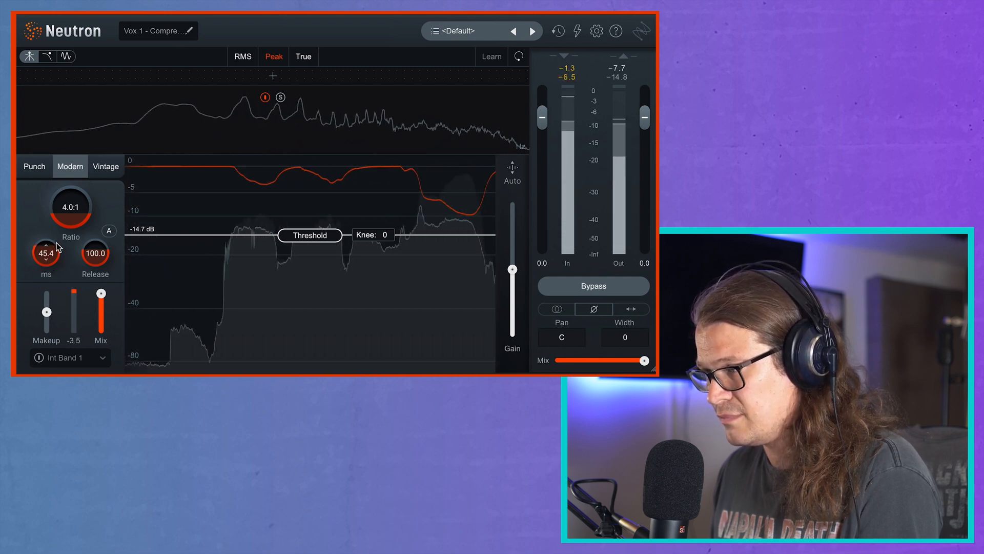
{"action": "left_click_drag", "start_coordinate": [56, 243], "coordinate": [56, 232]}
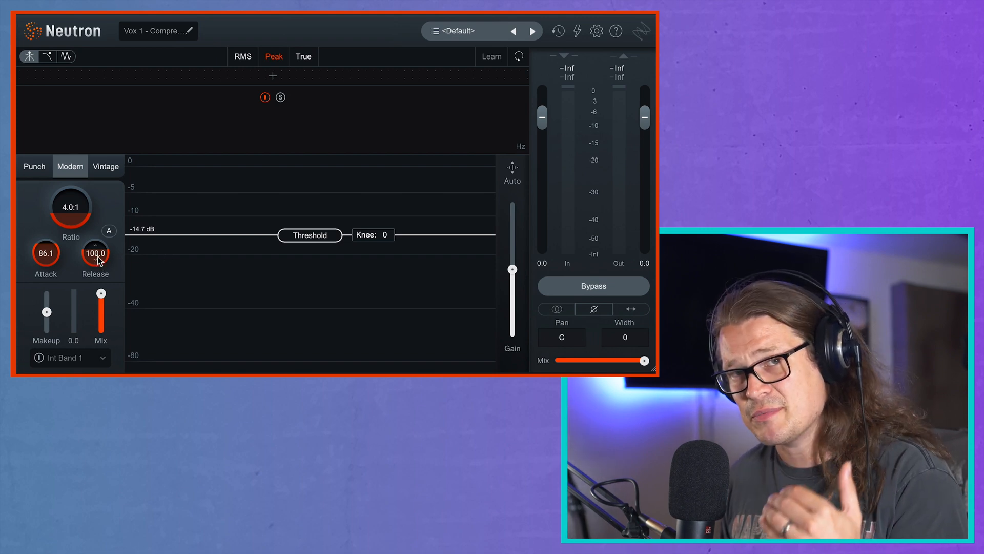
- Audition the vocal with release times of 1019, 22.7, 537.1 and 15.8 ms
{"action": "key", "text": "space"}
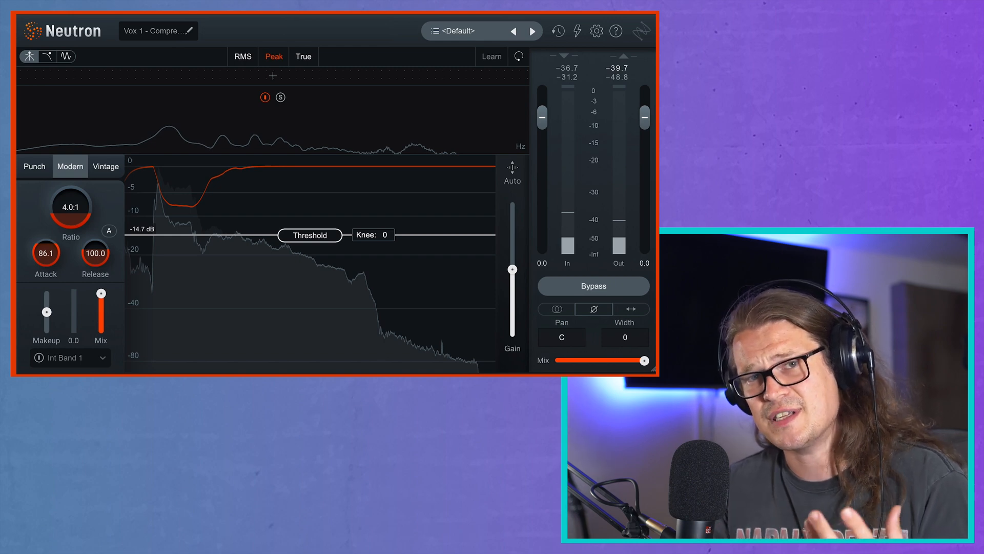
{"action": "left_click_drag", "start_coordinate": [101, 253], "coordinate": [109, 219]}
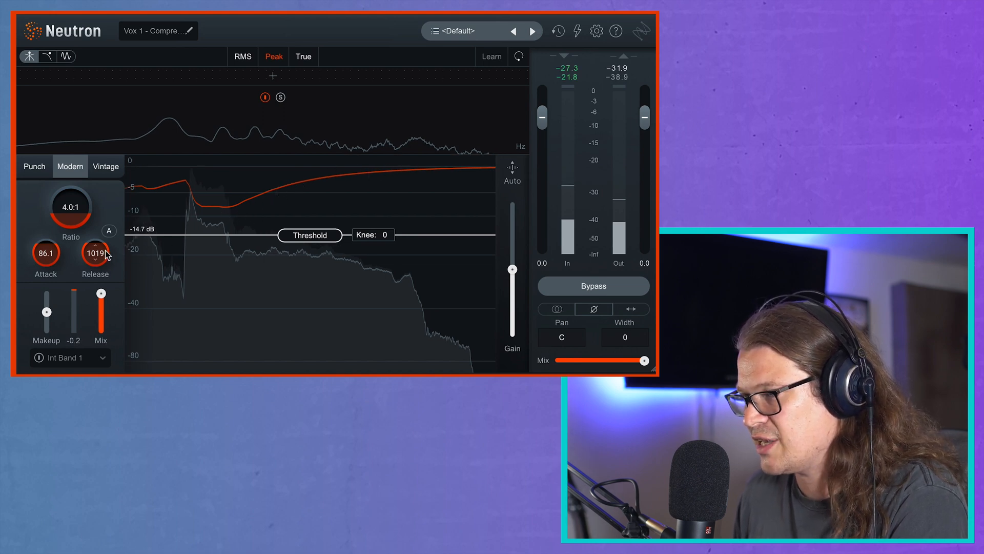
{"action": "left_click_drag", "start_coordinate": [109, 254], "coordinate": [109, 311]}
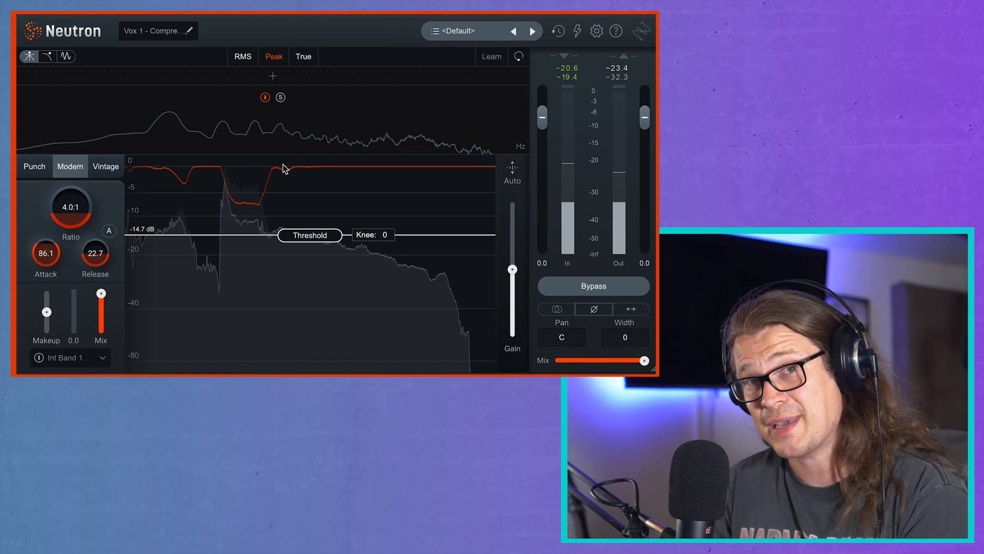
{"action": "mouse_move", "coordinate": [512, 269]}
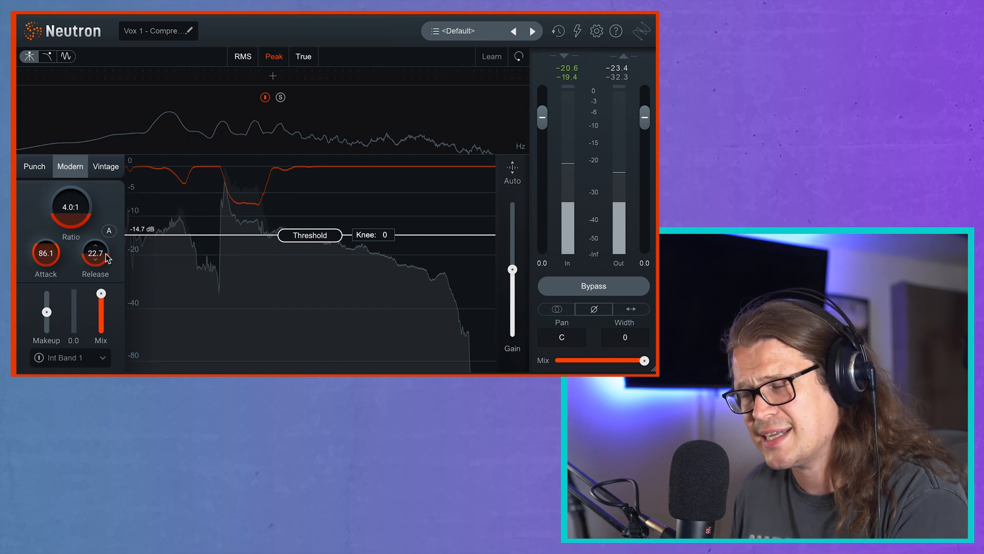
{"action": "left_click_drag", "start_coordinate": [106, 253], "coordinate": [113, 204]}
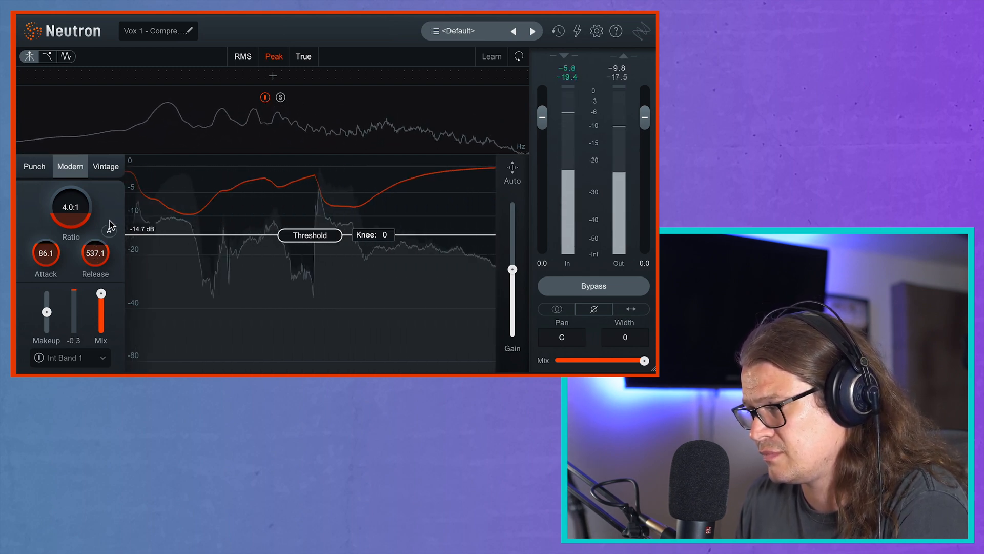
{"action": "key", "text": "space"}
{"action": "left_click_drag", "start_coordinate": [107, 251], "coordinate": [108, 313]}
{"action": "key", "text": "space"}
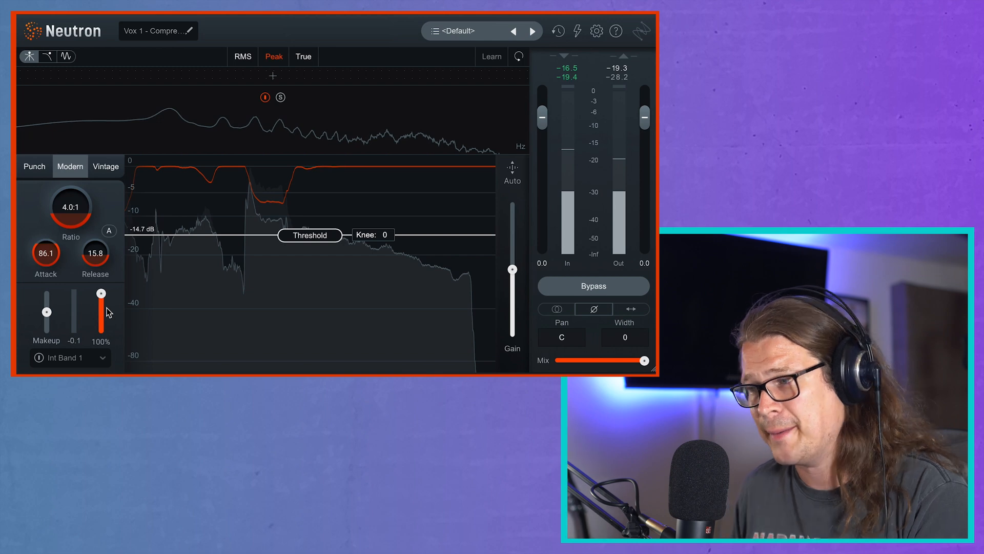
- Play the vocal and set the compressor's release time to 88.7 ms
{"action": "key", "text": "space"}
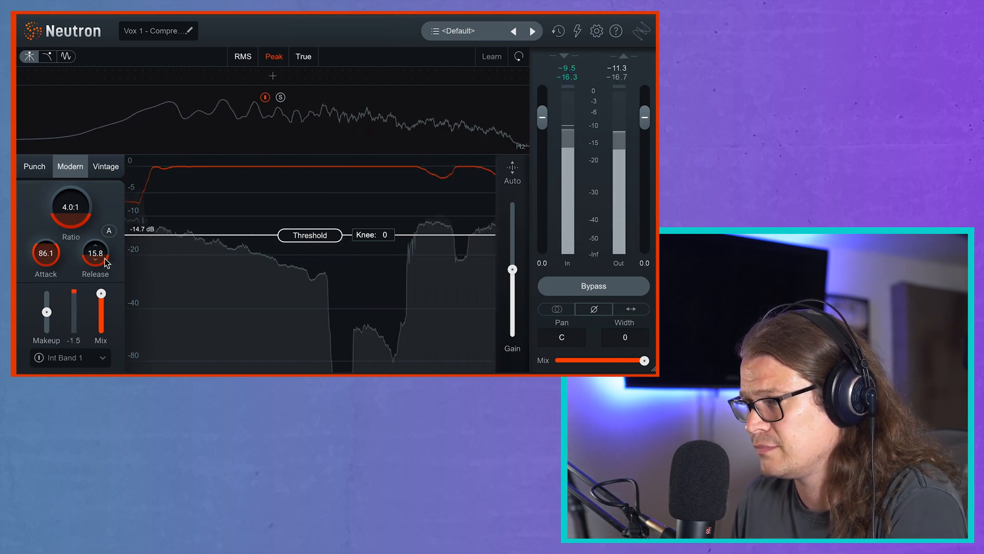
{"action": "left_click_drag", "start_coordinate": [104, 258], "coordinate": [105, 243]}
{"action": "left_click_drag", "start_coordinate": [105, 238], "coordinate": [104, 235]}
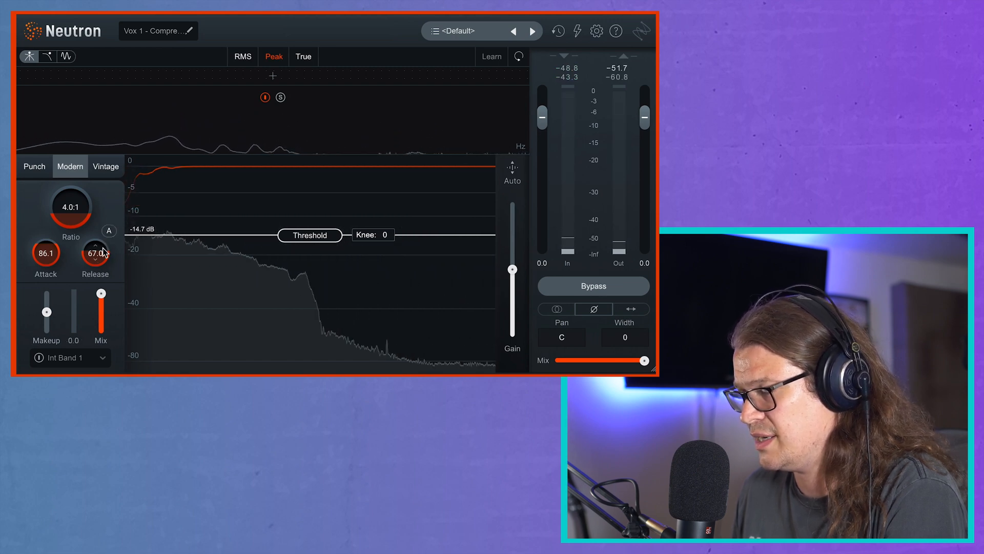
{"action": "mouse_move", "coordinate": [103, 248]}
{"action": "left_mouse_down"}
{"action": "mouse_move", "coordinate": [103, 238]}
{"action": "mouse_move", "coordinate": [103, 249]}
{"action": "left_mouse_up"}
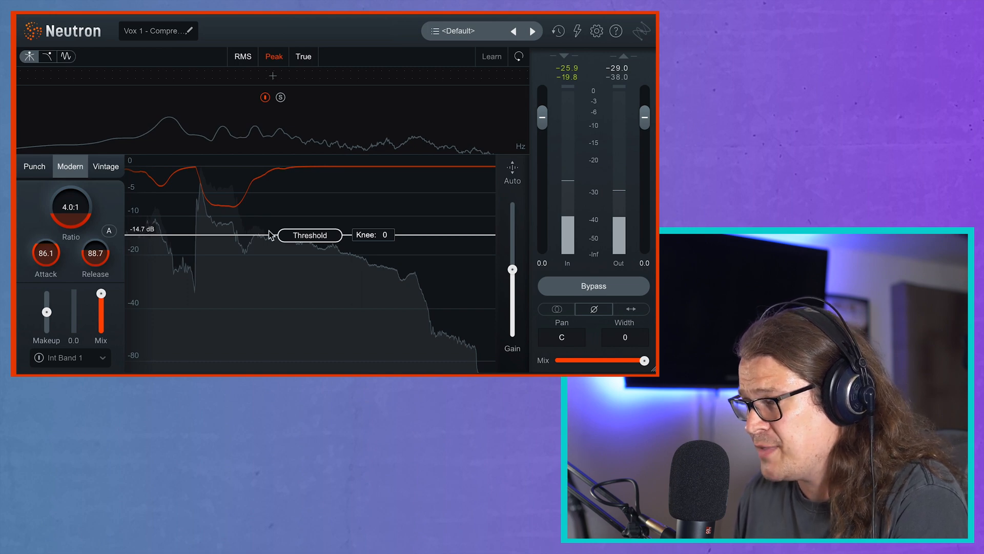
- Compare the compressor's threshold at 0 dB and at -30.1 dB on the vocal
{"action": "left_click_drag", "start_coordinate": [303, 234], "coordinate": [303, 152]}
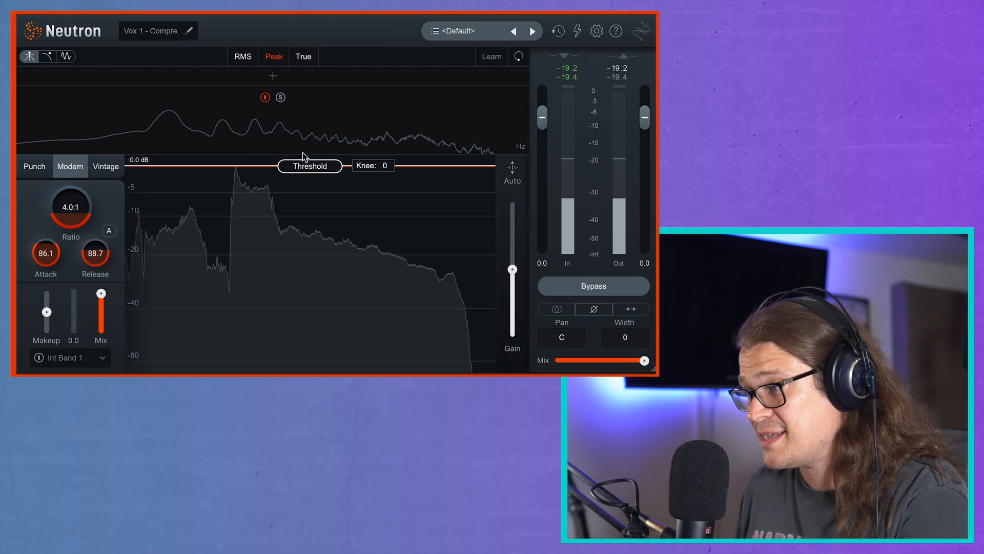
{"action": "left_click_drag", "start_coordinate": [313, 169], "coordinate": [331, 291]}
{"action": "key", "text": "space"}
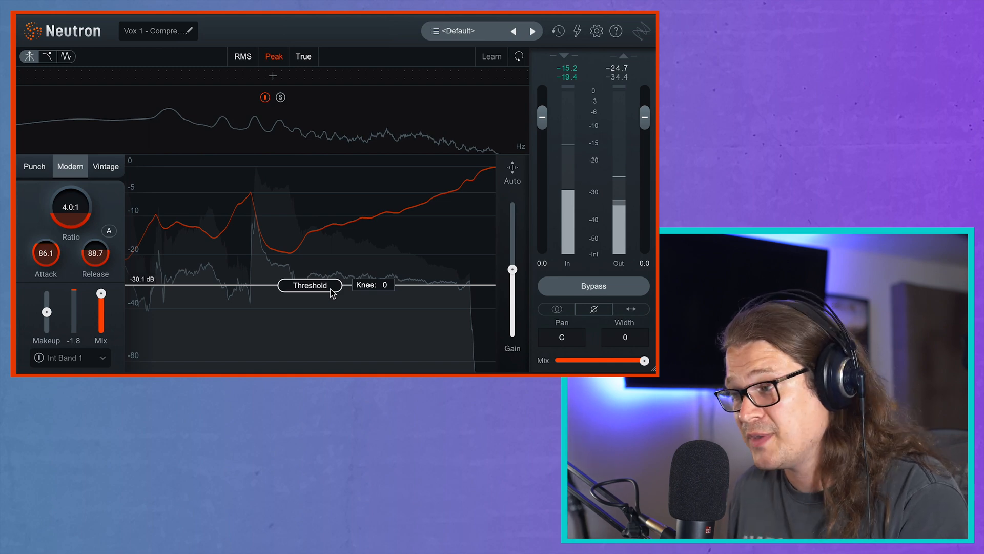
{"action": "left_click_drag", "start_coordinate": [332, 293], "coordinate": [334, 138]}
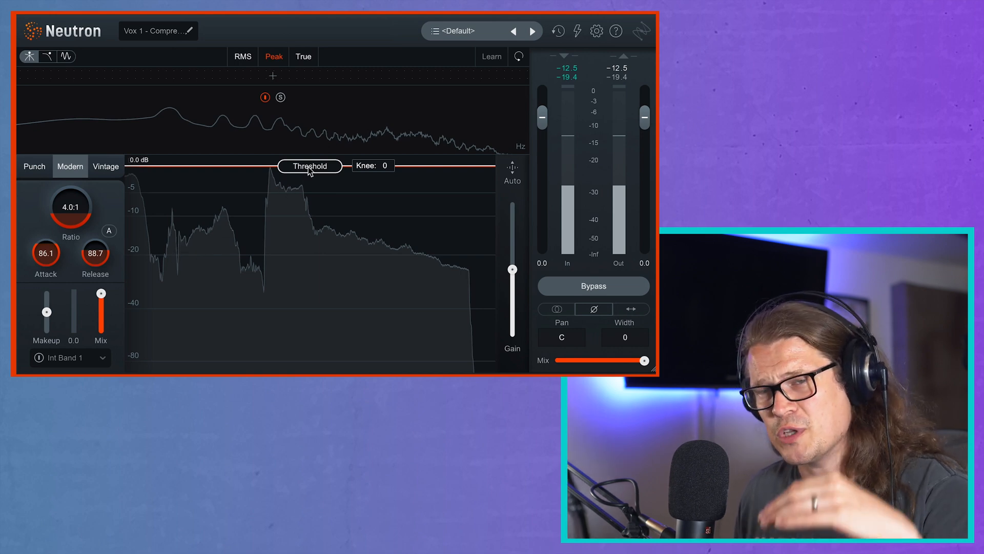
- Lower the threshold into the vocal's level during playback and set it to -20.1 dB
{"action": "left_click_drag", "start_coordinate": [308, 167], "coordinate": [313, 235]}
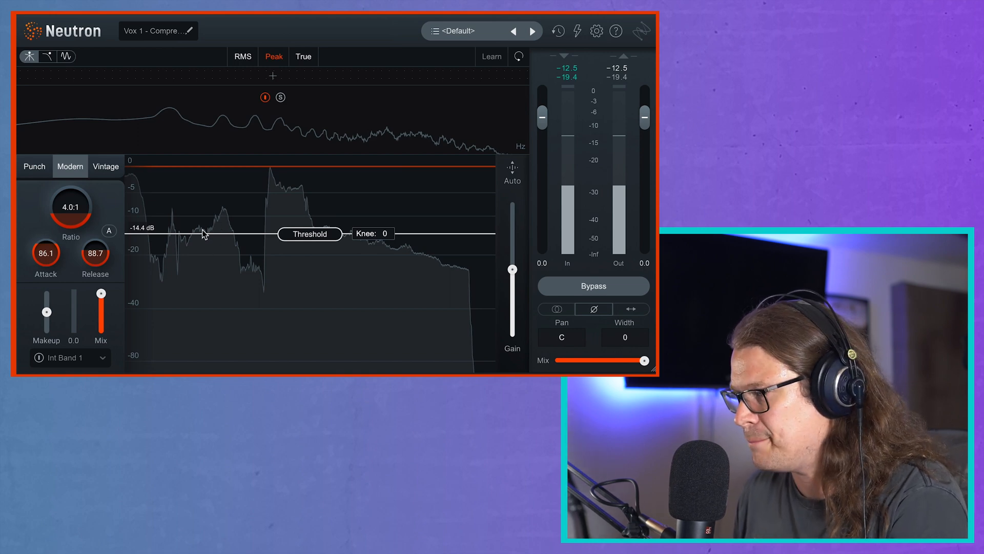
{"action": "key", "text": "space"}
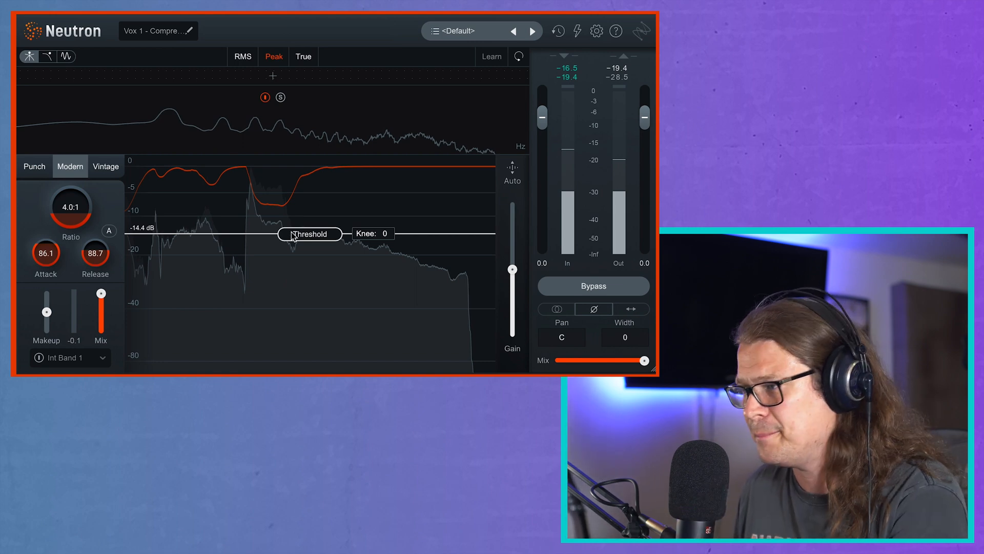
{"action": "left_click_drag", "start_coordinate": [311, 236], "coordinate": [313, 269]}
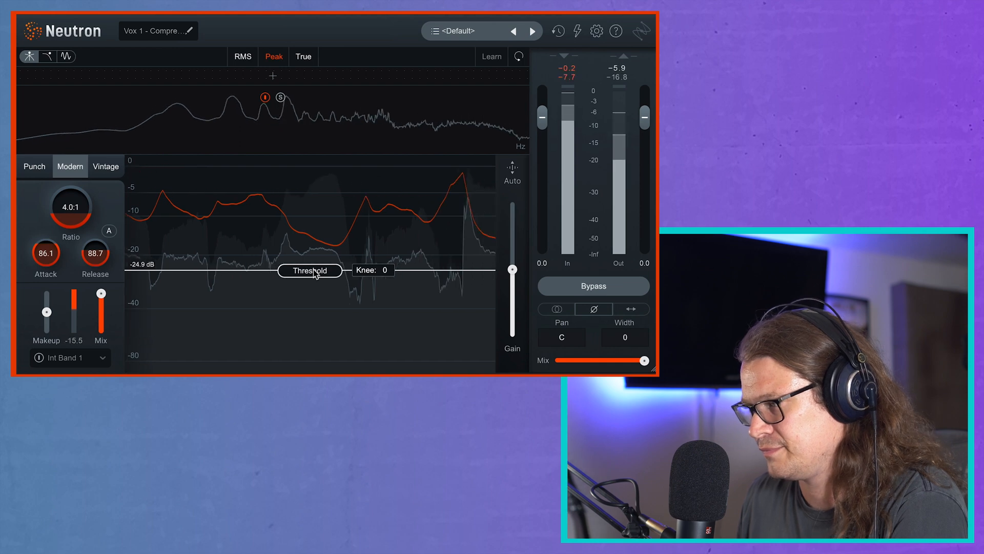
{"action": "left_click_drag", "start_coordinate": [314, 271], "coordinate": [314, 255]}
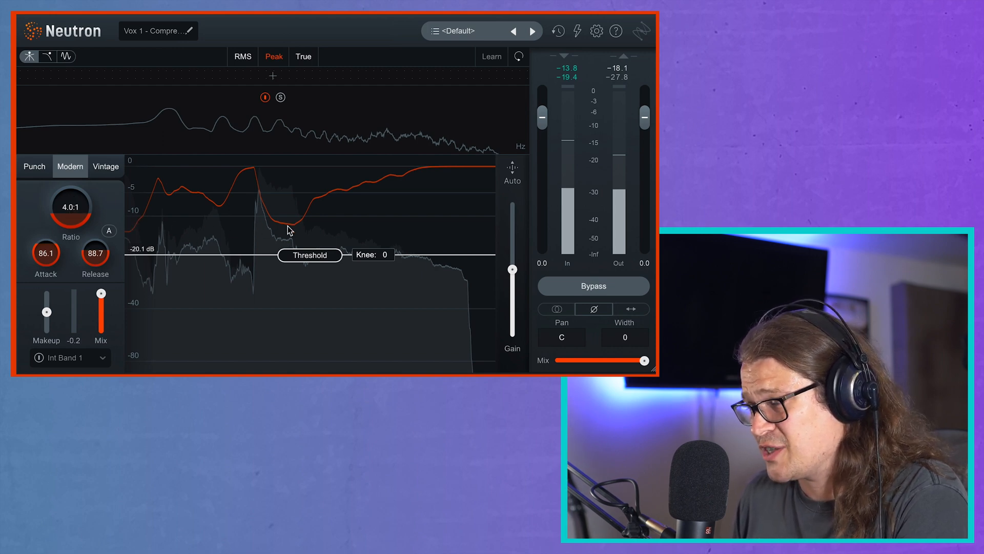
- Audition compression ratios of 2.0:1, 7.9:1 and 3.0:1 on the vocal and return the ratio to 4.0:1
{"action": "left_click_drag", "start_coordinate": [83, 211], "coordinate": [85, 235]}
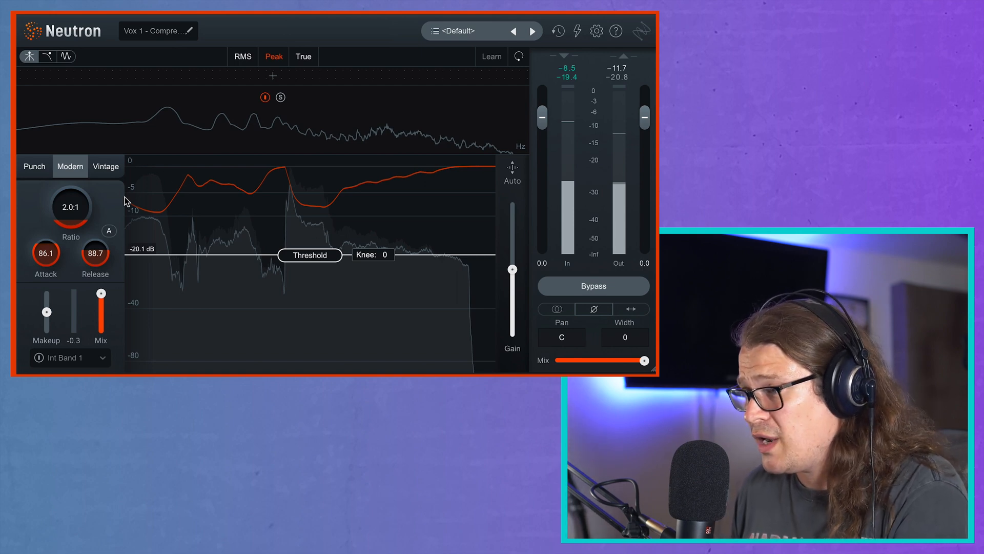
{"action": "left_click_drag", "start_coordinate": [82, 211], "coordinate": [105, 150]}
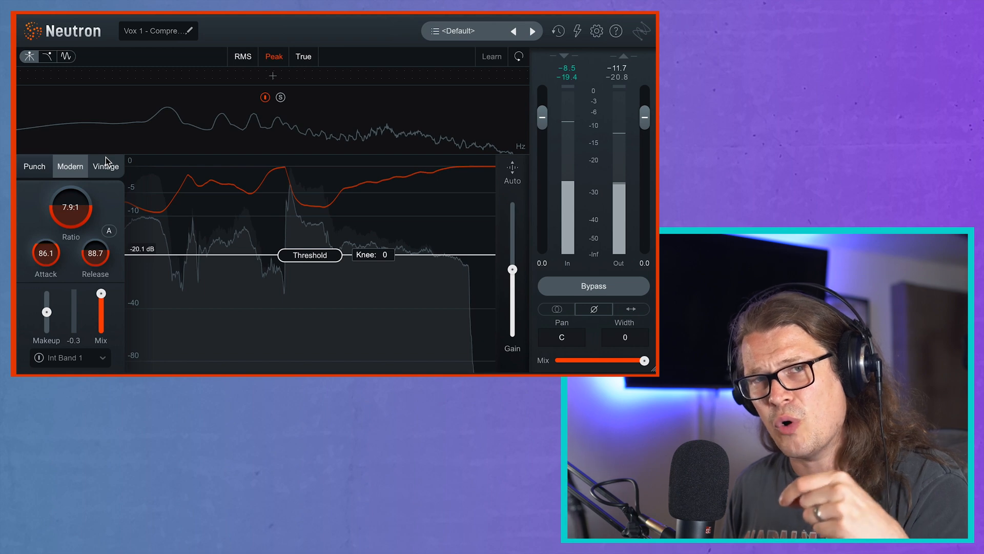
{"action": "key", "text": "space"}
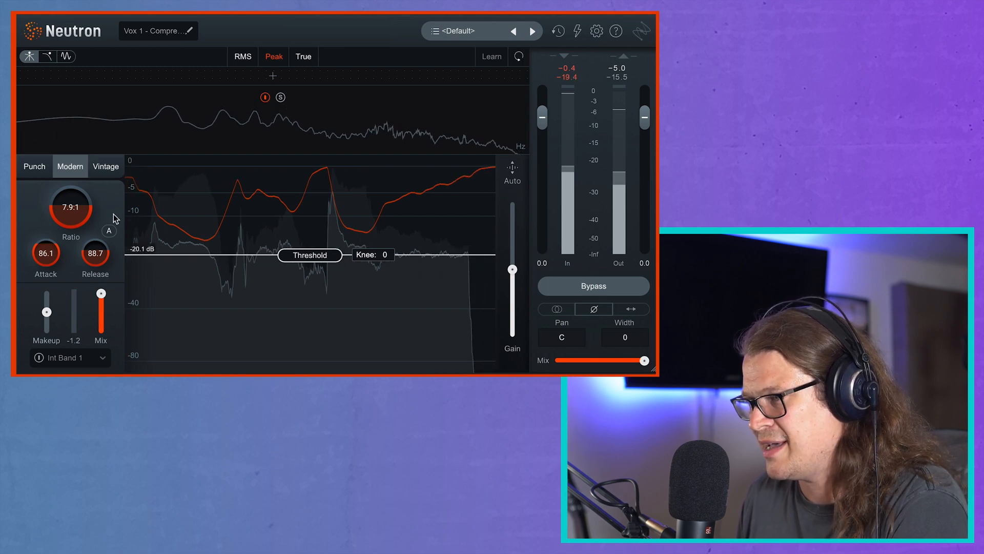
{"action": "left_click_drag", "start_coordinate": [91, 208], "coordinate": [92, 233]}
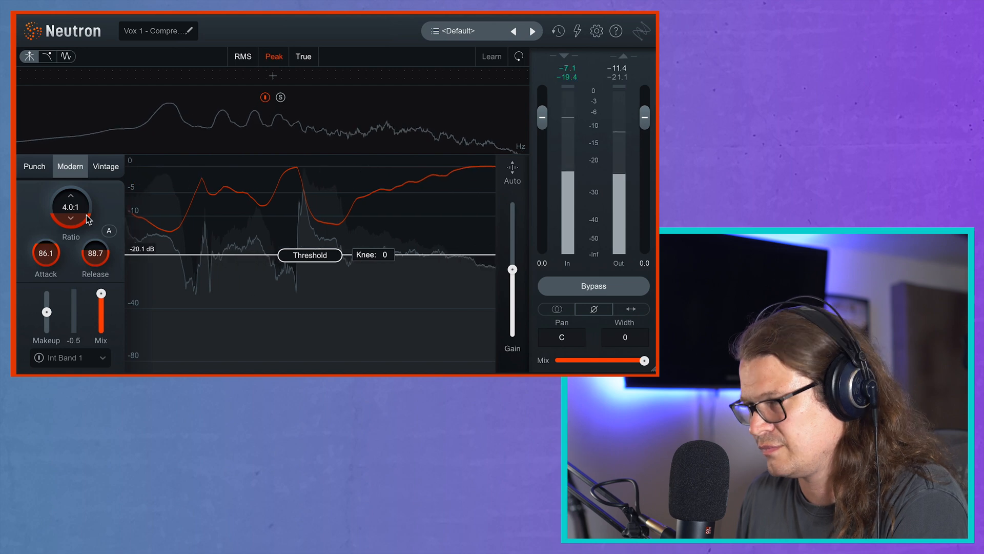
{"action": "left_click_drag", "start_coordinate": [86, 214], "coordinate": [88, 232]}
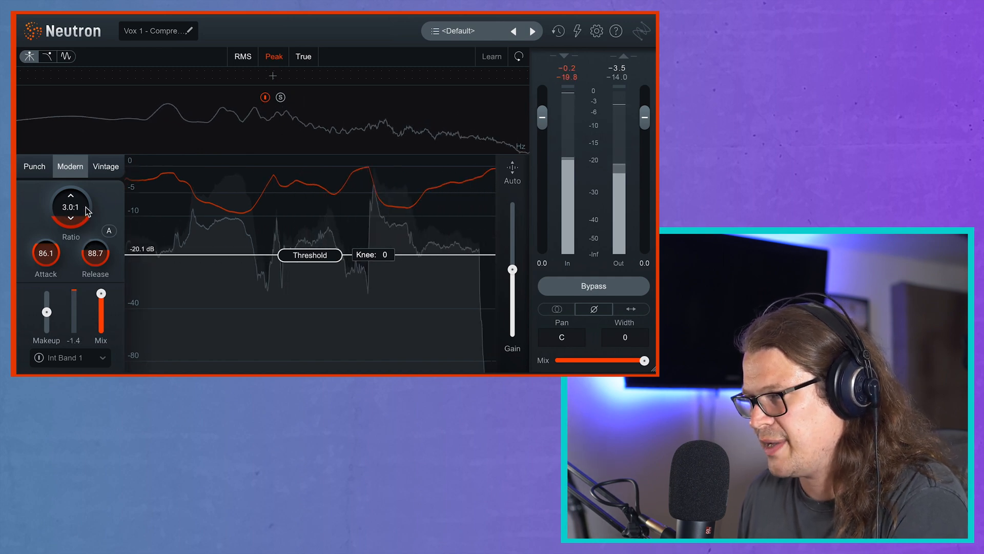
{"action": "scroll", "coordinate": [85, 199], "scroll_direction": "up", "scroll_amount": 2}
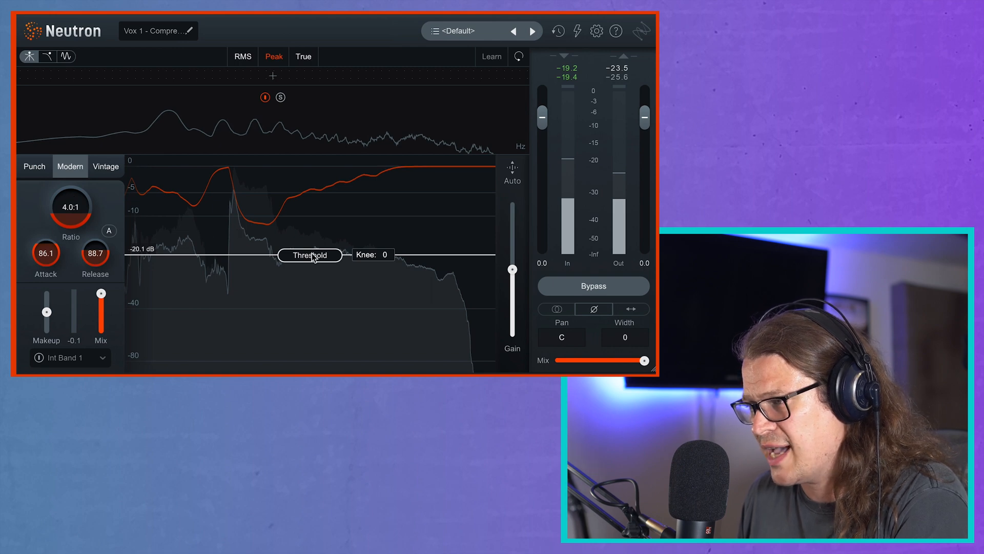
- Fine-tune the attack time during playback, raising it to about 145 ms
{"action": "key", "text": "space"}
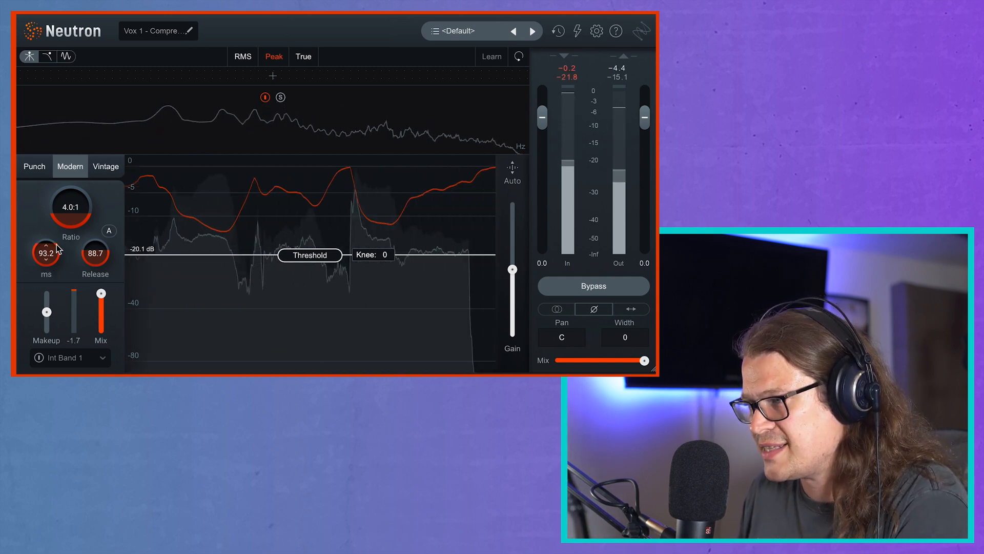
{"action": "left_click_drag", "start_coordinate": [57, 244], "coordinate": [58, 242]}
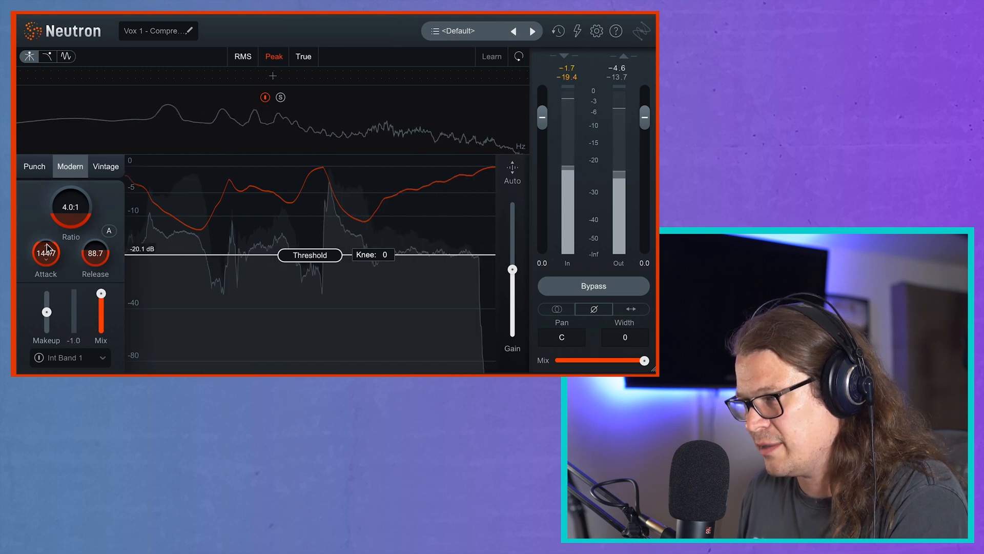
{"action": "left_click_drag", "start_coordinate": [50, 246], "coordinate": [51, 244]}
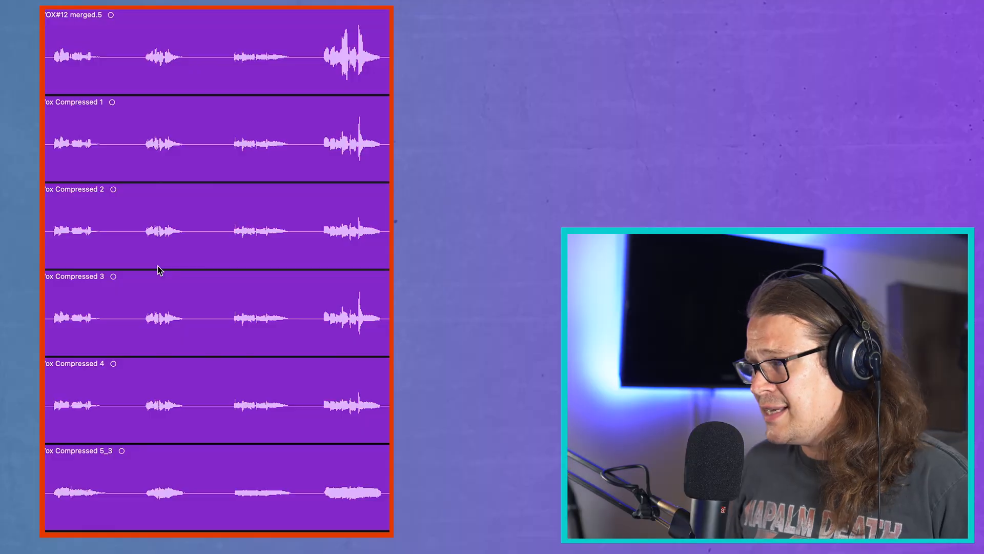
- Select the original uncompressed vocal region, Vox Compressed 1, 2 and 3 in turn to compare their waveform peaks
{"action": "left_click", "coordinate": [211, 84]}
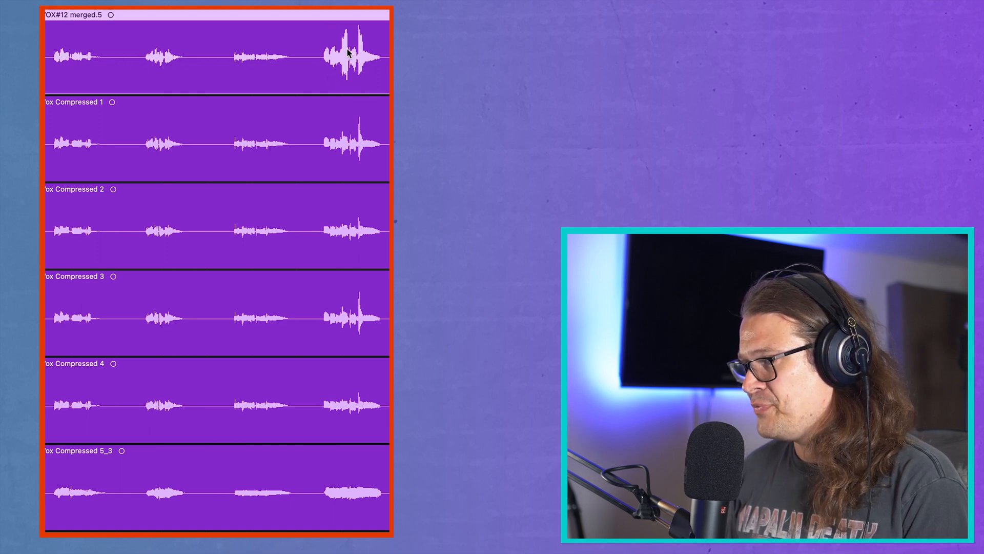
{"action": "left_click", "coordinate": [207, 127]}
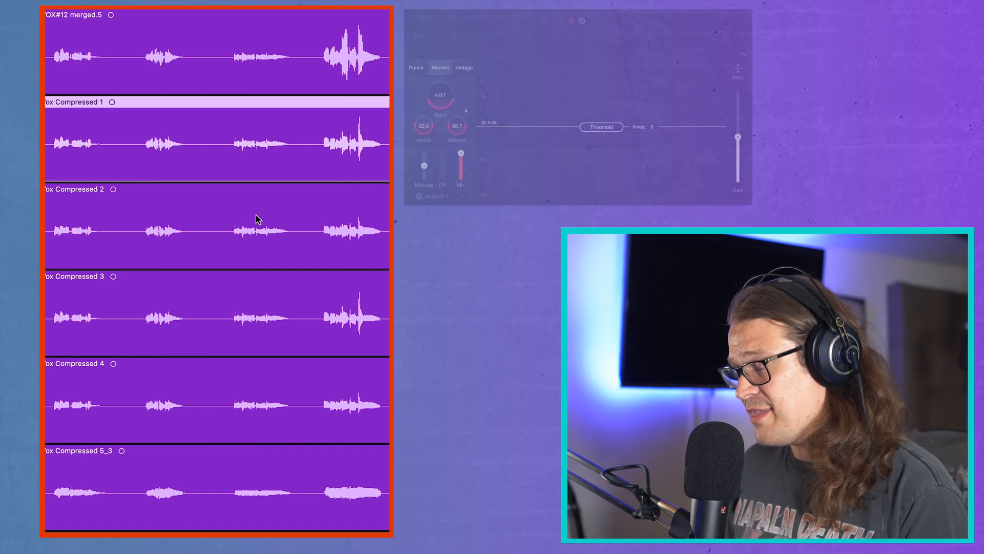
{"action": "left_click", "coordinate": [257, 215]}
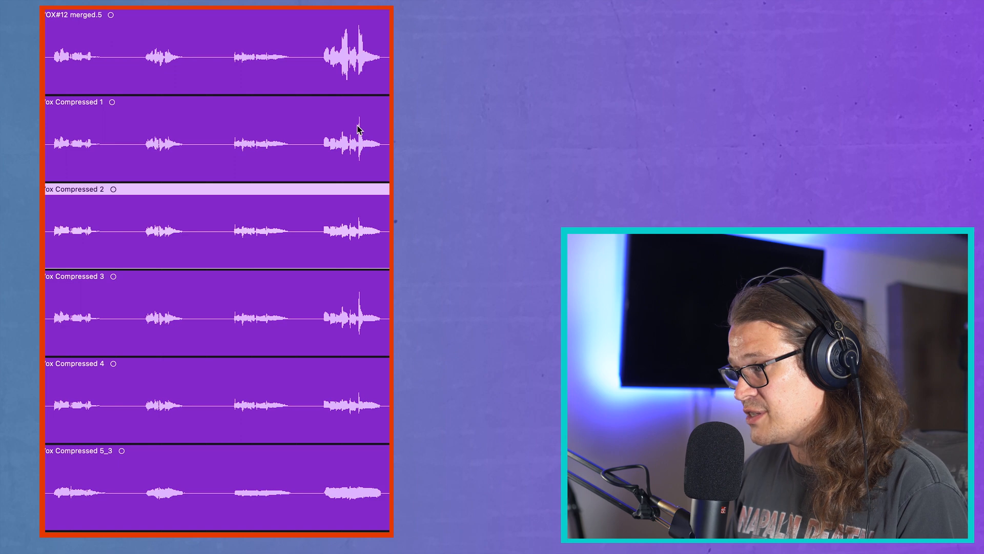
{"action": "left_click", "coordinate": [316, 297]}
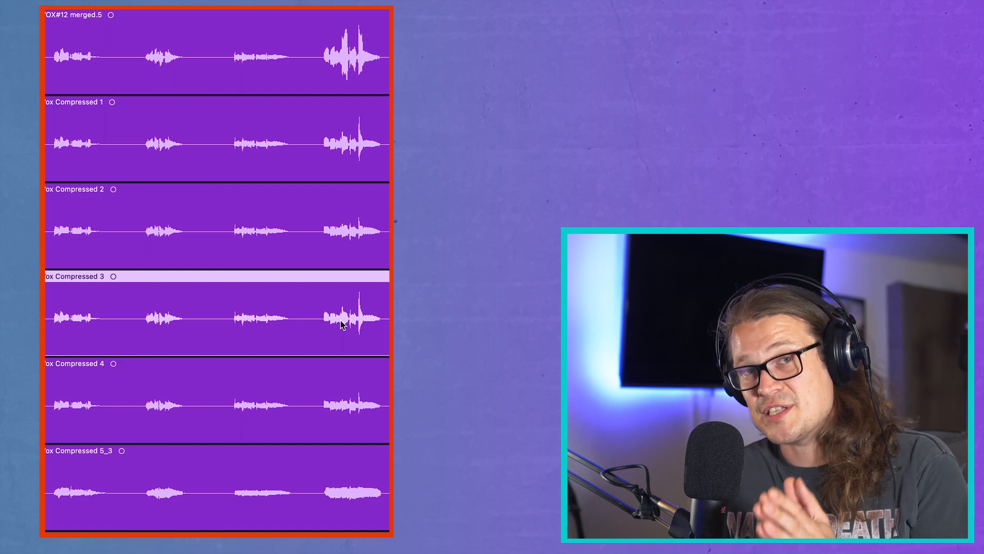
- Compare the Vox Compressed 4 waveform with Vox Compressed 2, and select Vox Compressed 5_3 to examine the heaviest compression
{"action": "left_click", "coordinate": [333, 379]}
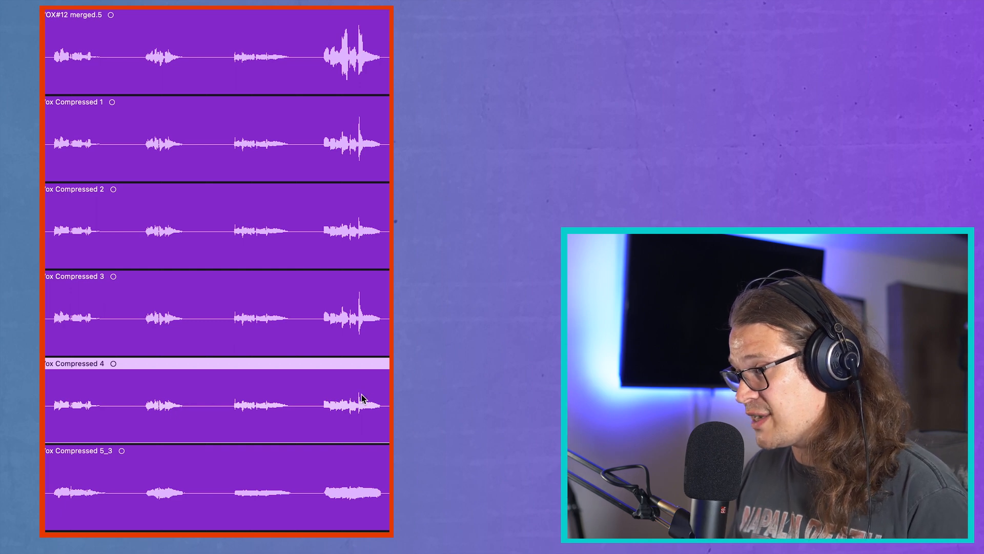
{"action": "left_click", "coordinate": [355, 232]}
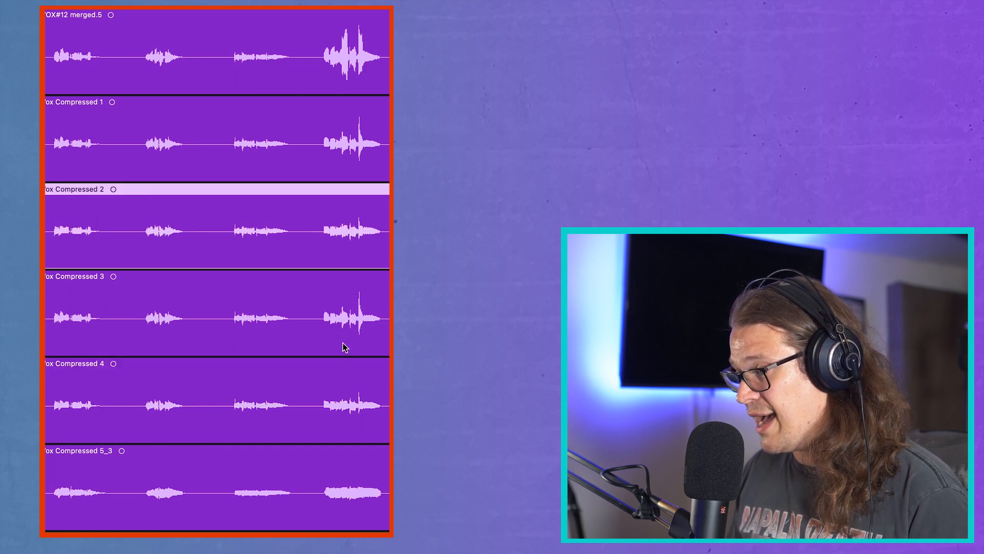
{"action": "left_click", "coordinate": [350, 385]}
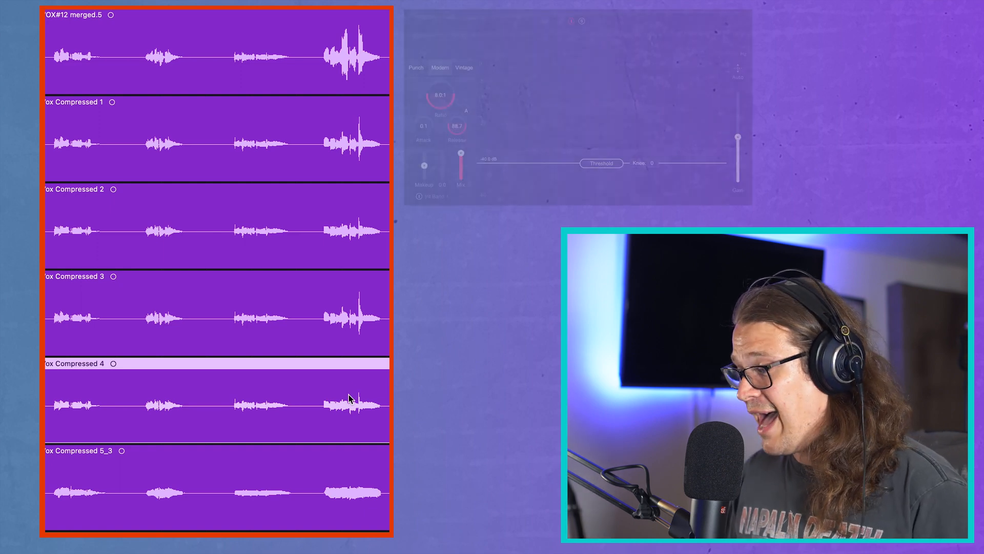
{"action": "left_click", "coordinate": [329, 458]}
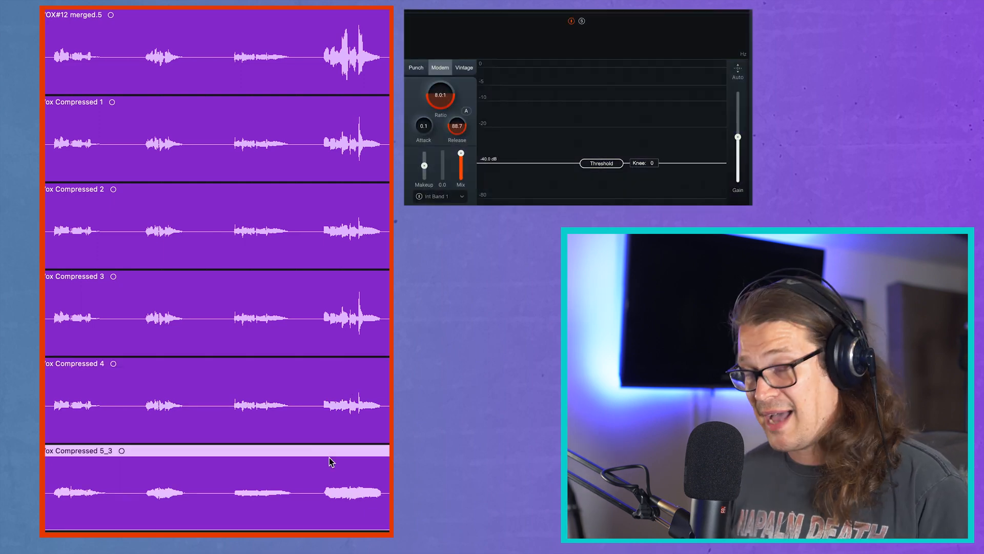